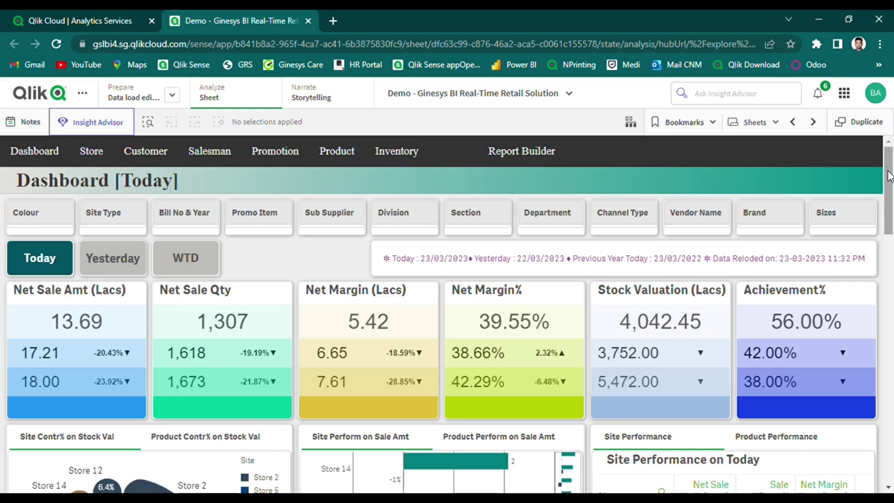
Show stock value contribution and sale amount performance by product division, and scroll through both charts
drag(888, 176, 886, 236)
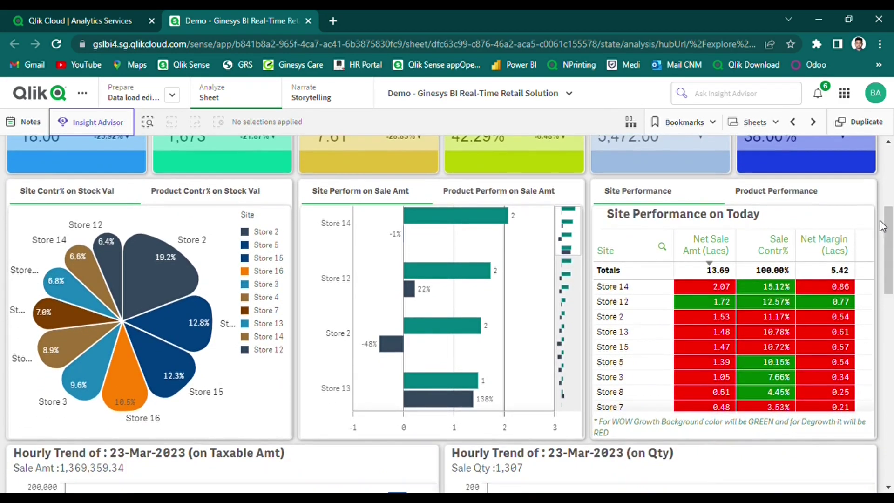
click(218, 194)
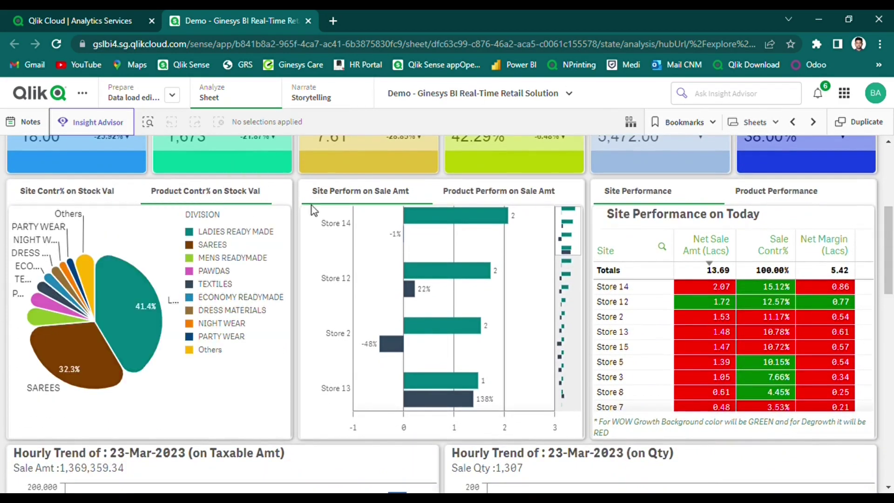
click(474, 195)
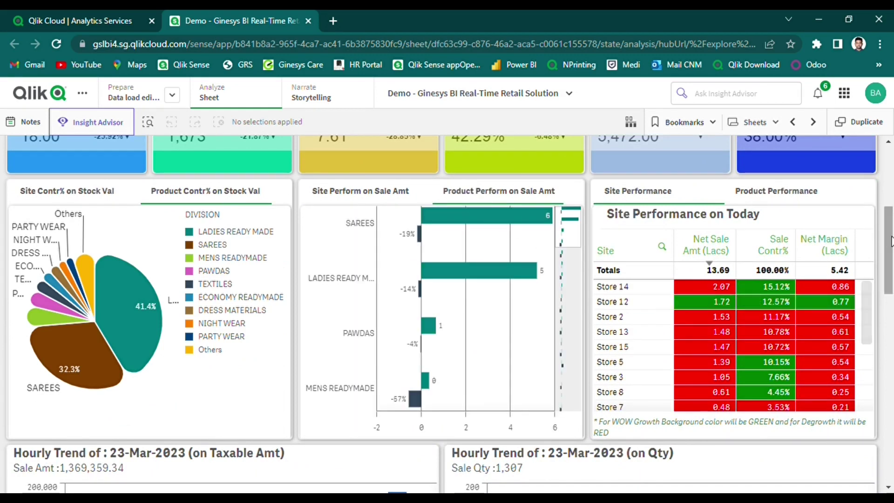
drag(883, 236, 892, 299)
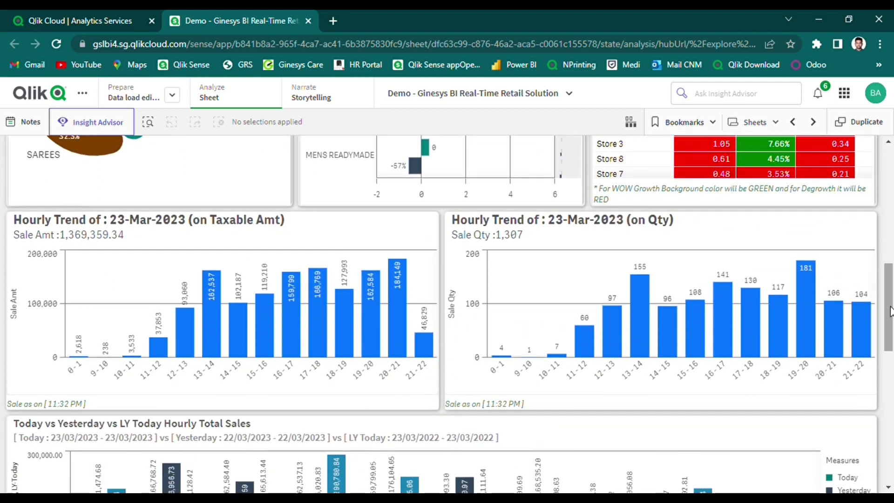
scroll(892, 345, down, 5)
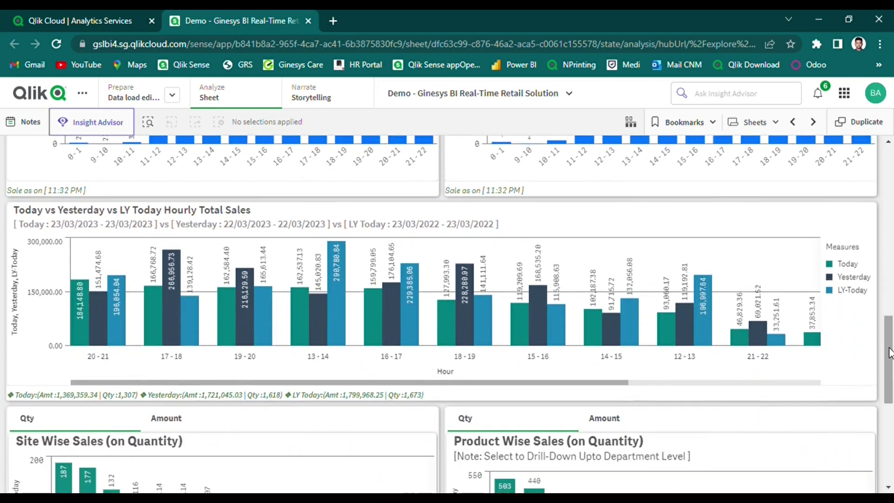
scroll(891, 358, down, 5)
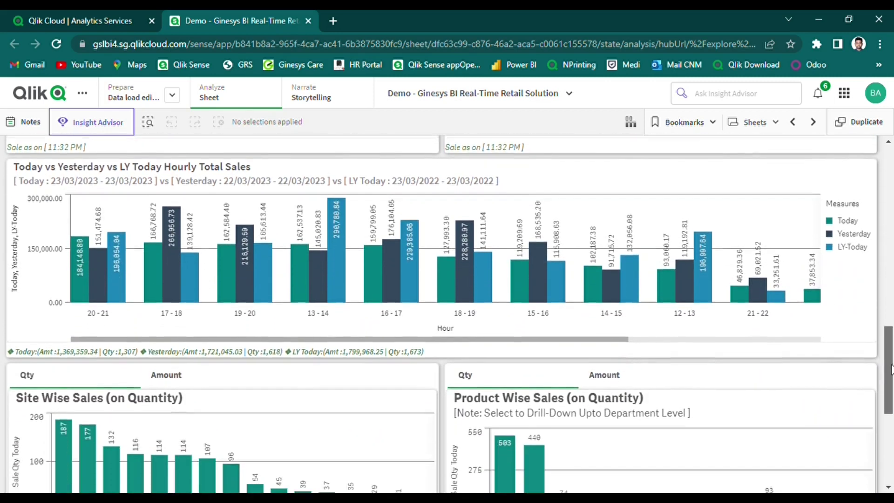
scroll(890, 396, down, 2)
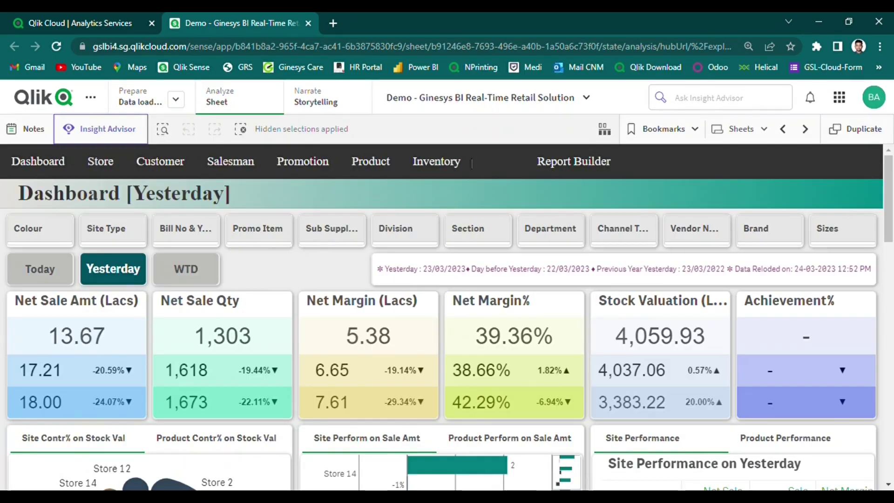
Switch the Yesterday dashboard's figures to week-to-date (WTD)
drag(890, 222, 193, 270)
click(190, 270)
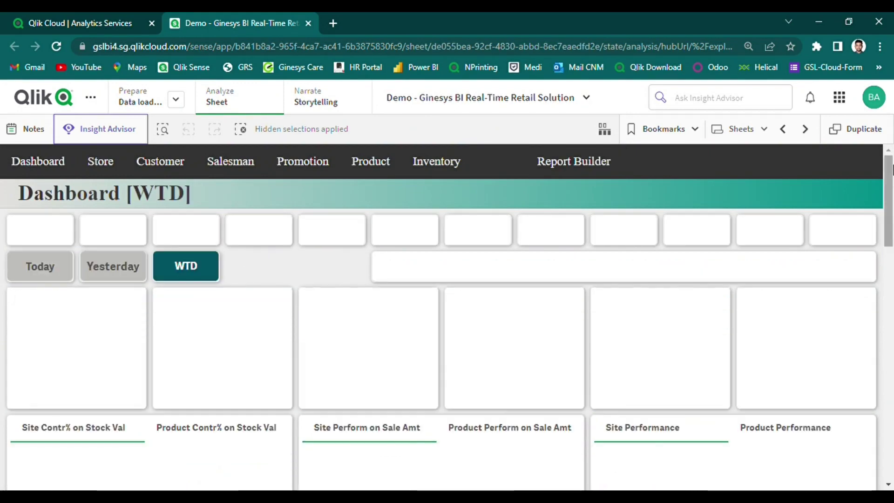
mouse_move(890, 179)
mouse_down()
mouse_move(891, 421)
mouse_move(890, 181)
mouse_up()
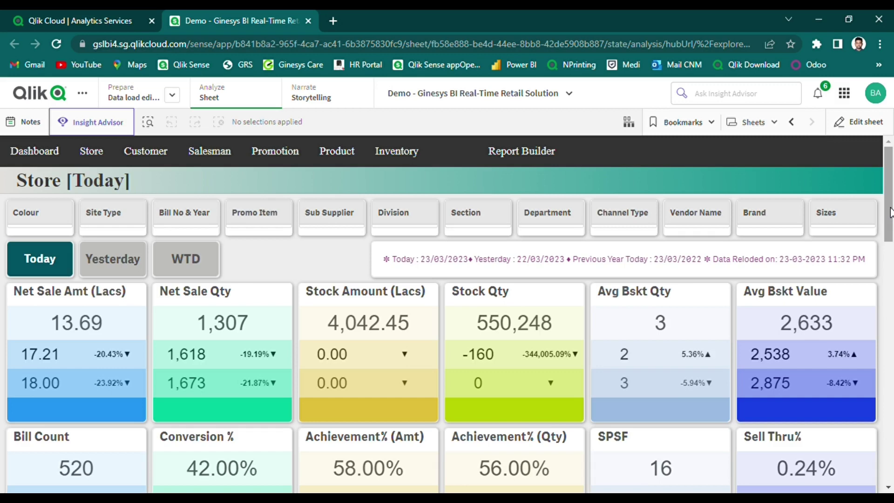
Scroll through the Store Today and Yesterday views, then switch the Store sheet to WTD figures
drag(890, 213, 889, 383)
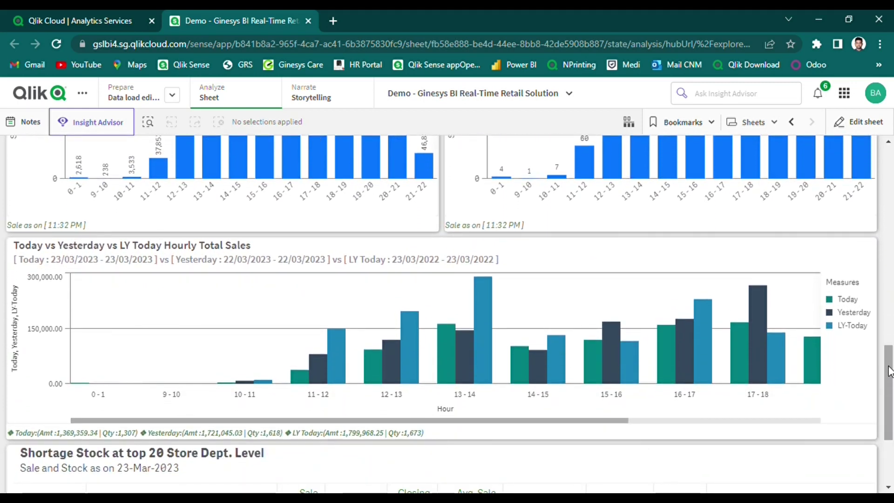
drag(890, 370, 889, 420)
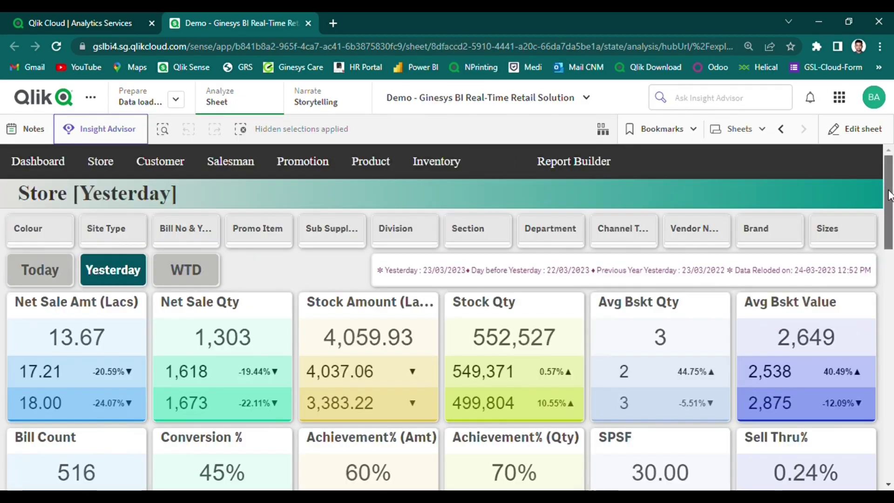
scroll(890, 200, down, 2)
drag(891, 200, 891, 393)
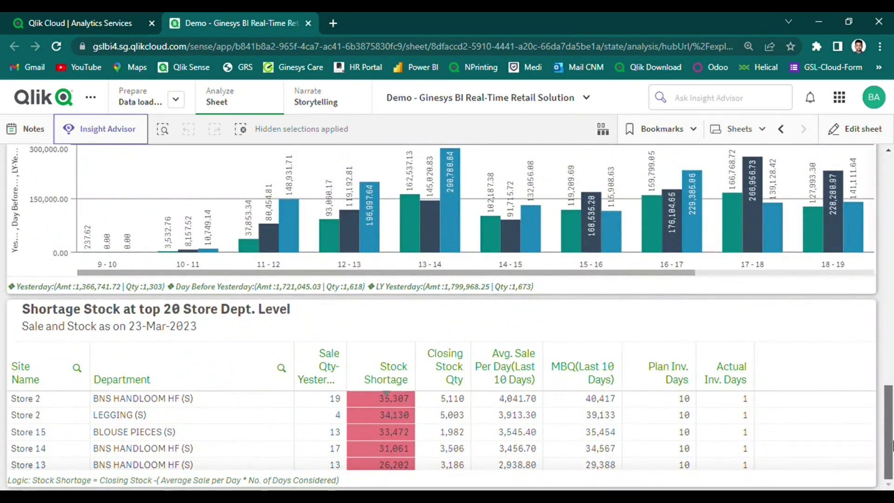
drag(892, 444, 873, 169)
click(188, 274)
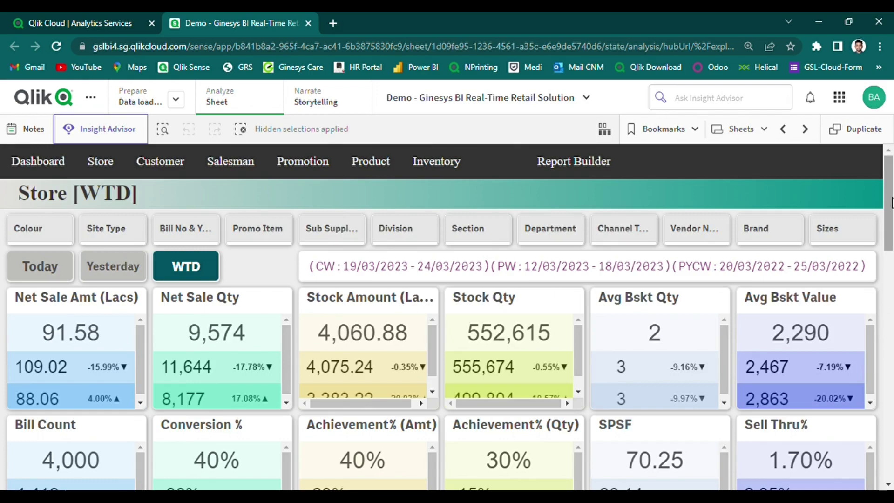
drag(891, 203, 891, 426)
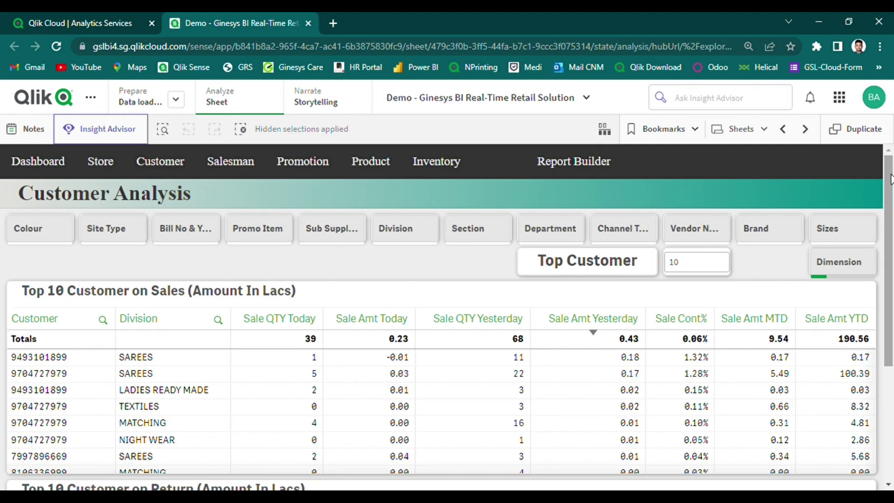
Add Department as a dimension to the Top 10 customer tables and review the Return table
click(836, 261)
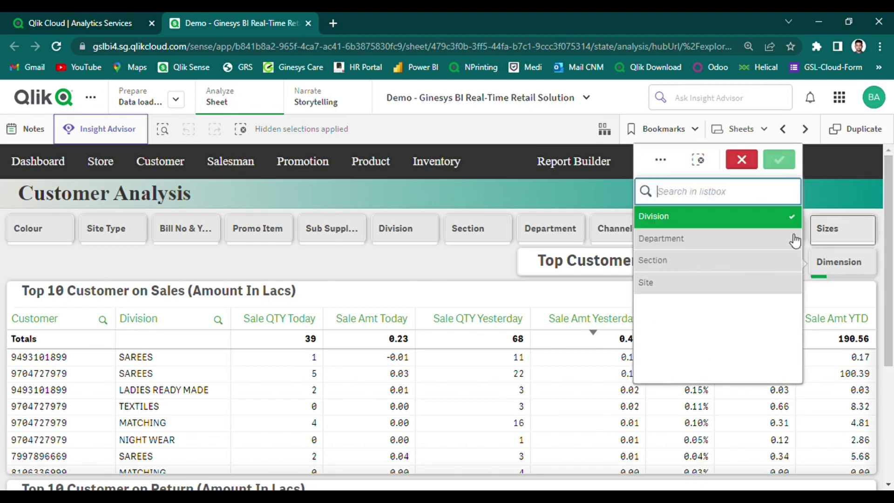
click(679, 239)
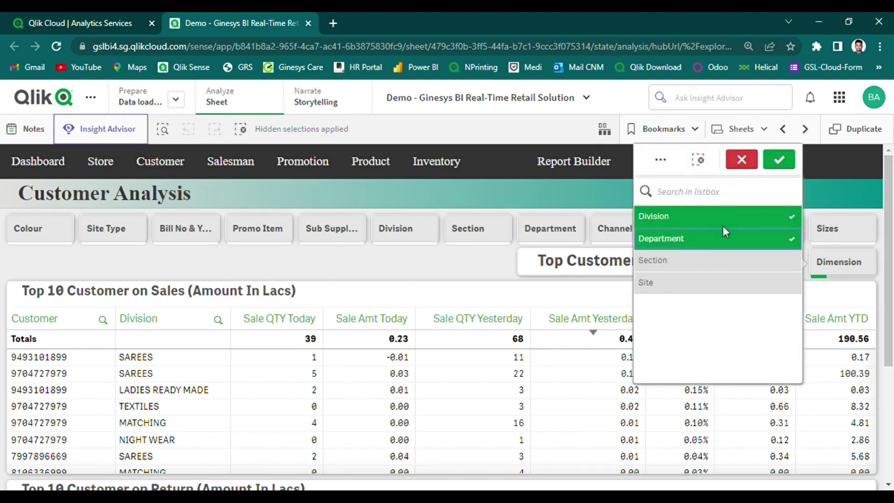
click(780, 164)
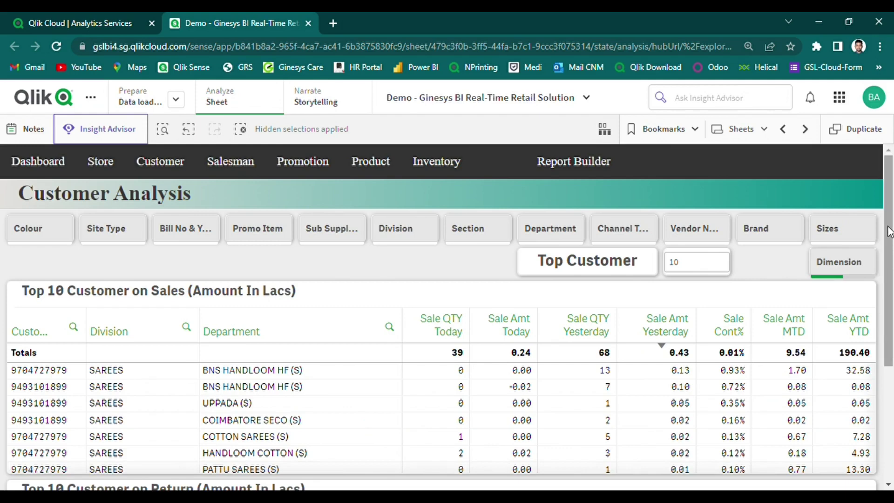
drag(890, 242, 891, 364)
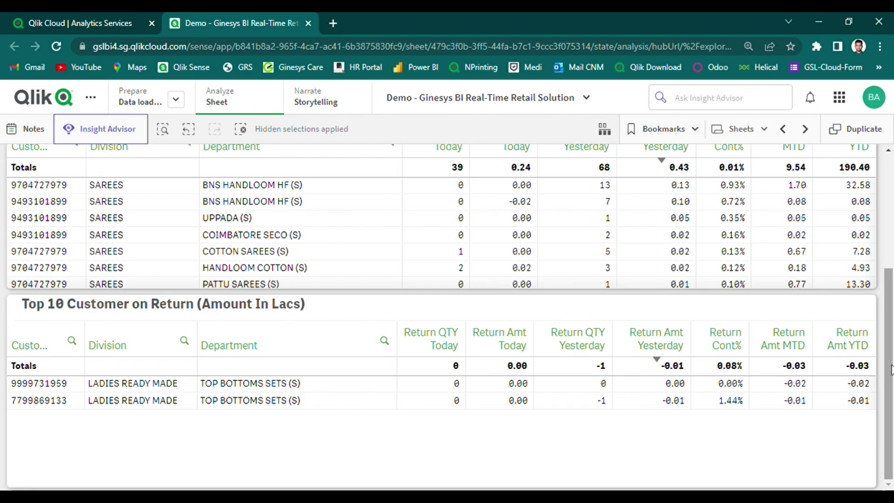
scroll(890, 370, up, 4)
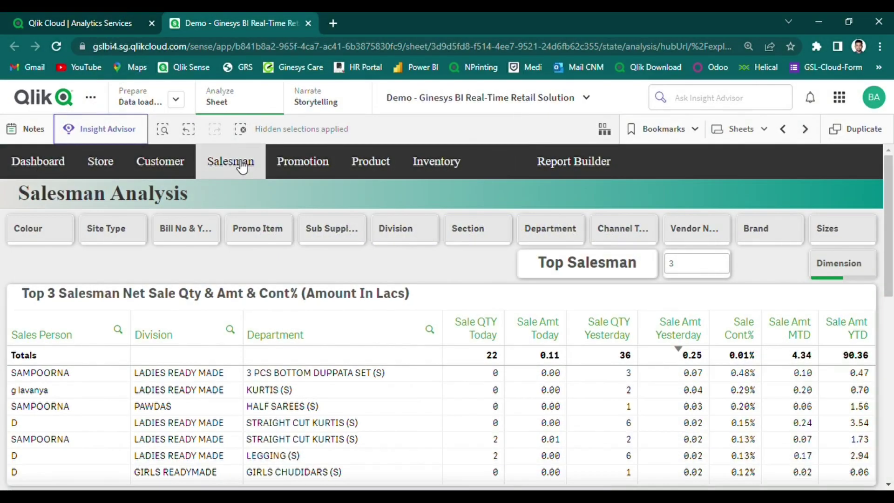
Clear all selections and add Site as a dimension to the salesman table
click(239, 132)
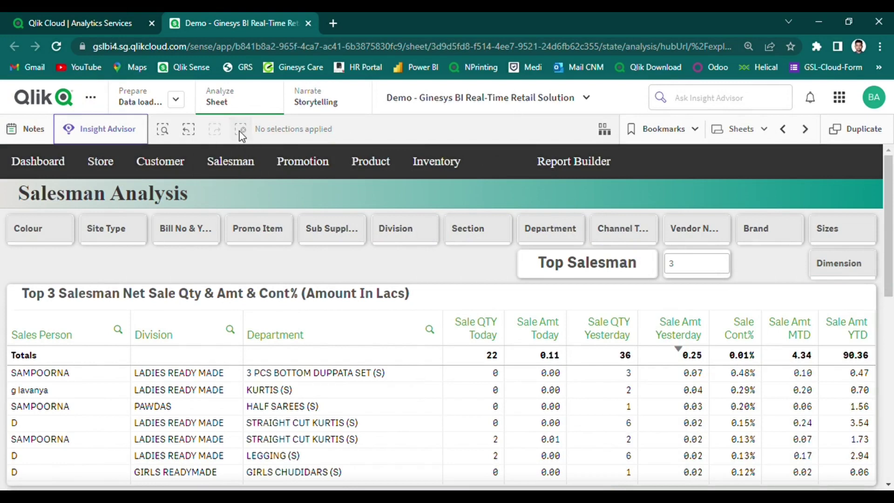
click(839, 270)
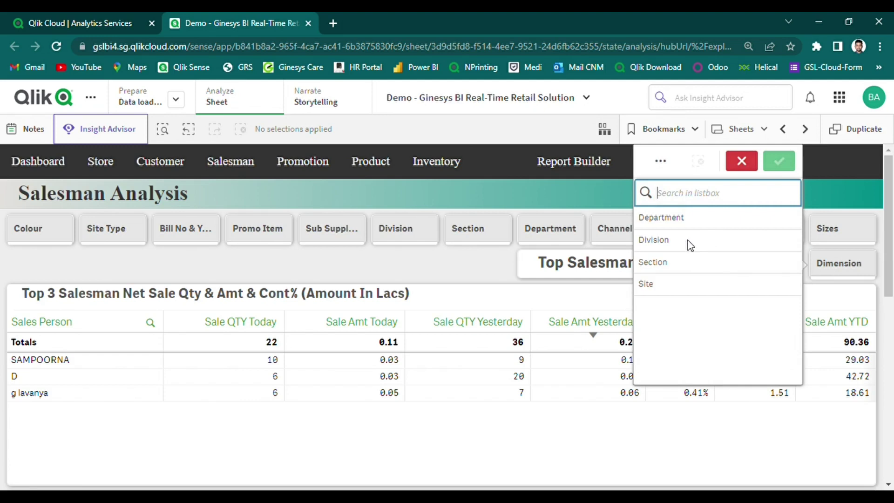
click(670, 286)
click(779, 162)
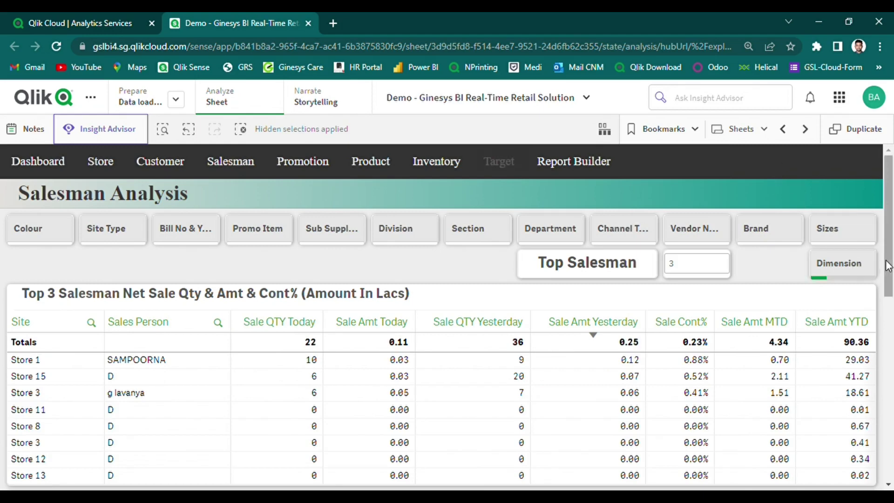
drag(890, 265, 891, 456)
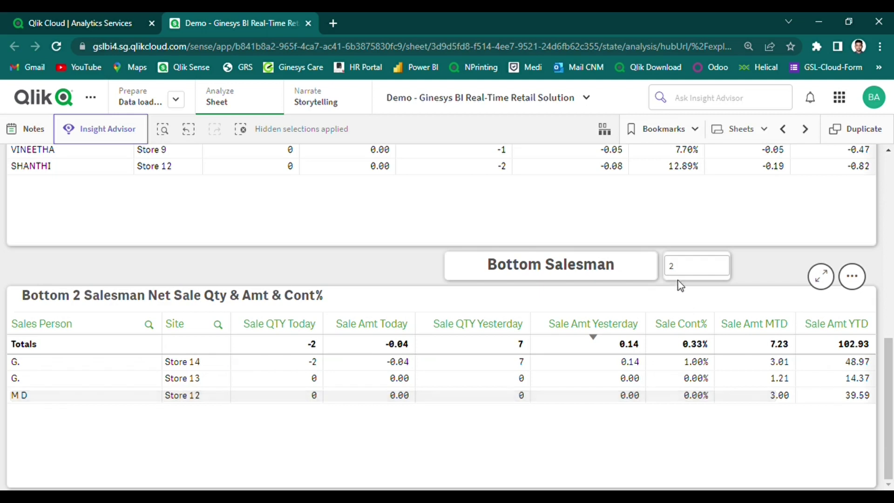
Set the Bottom Salesman count to 4, then return to the Top Salesman table
click(672, 267)
text(4)
key(Return)
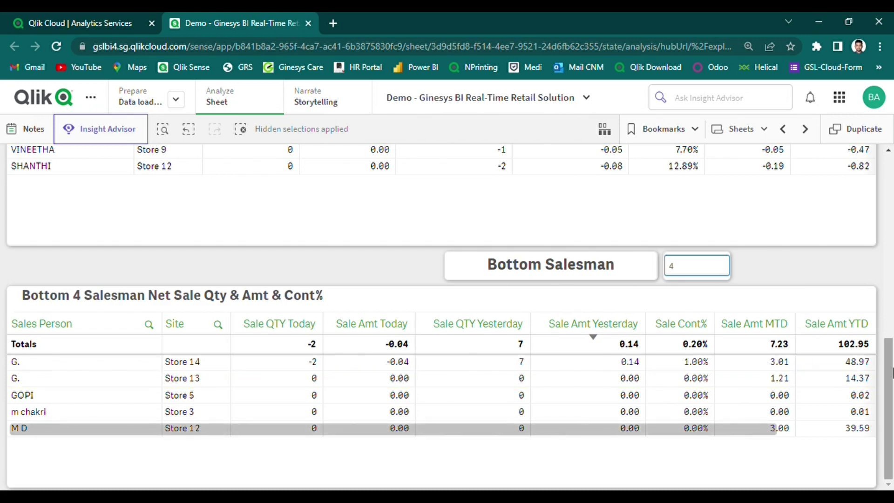
drag(891, 385, 890, 202)
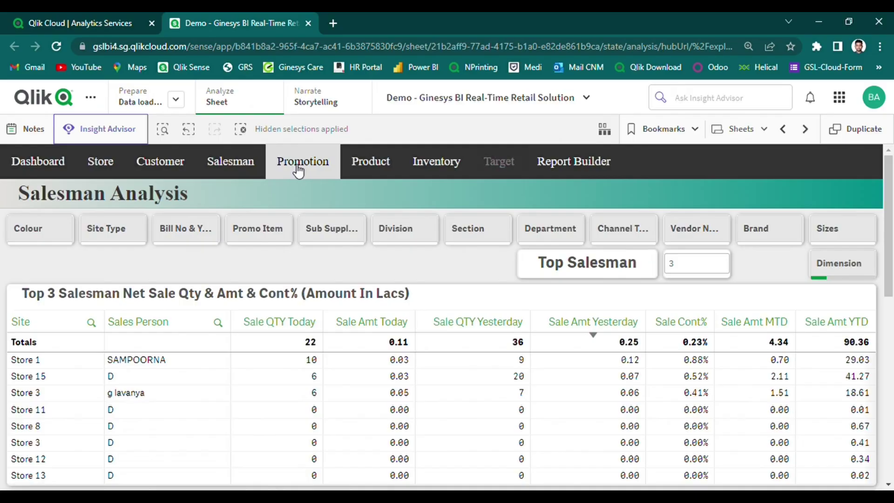
Open the Promotion Analysis sheet and scroll down through it
click(298, 170)
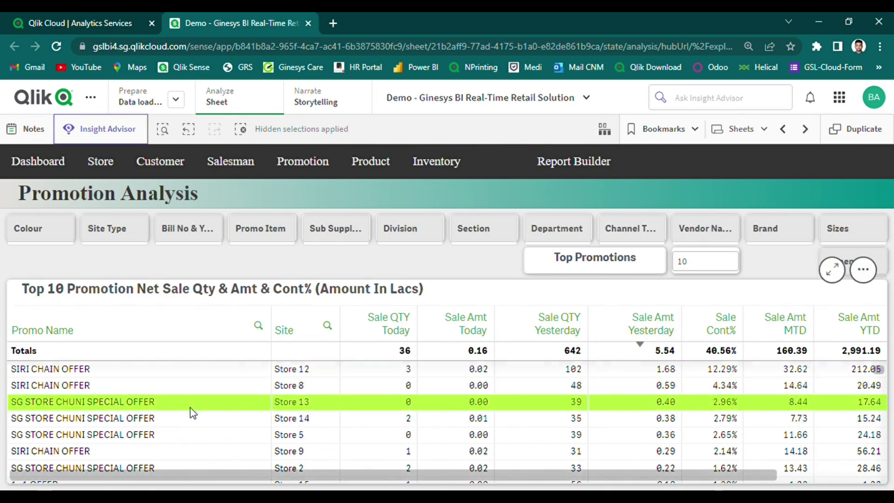
scroll(191, 416, down, 10)
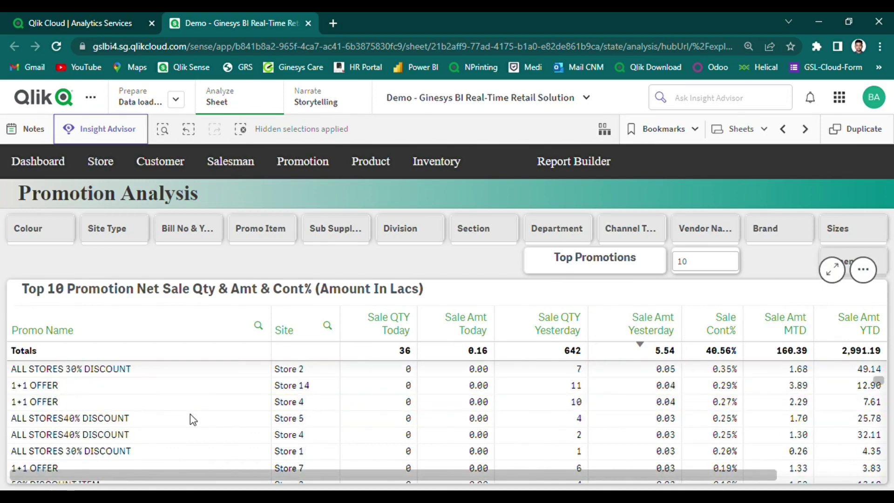
scroll(194, 419, down, 8)
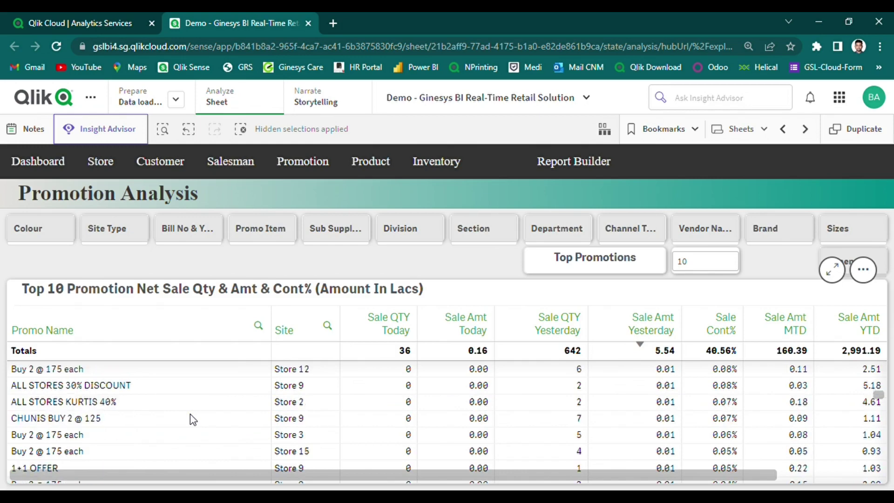
Expand the top promotions table full screen, clear the hidden selections, and close the expanded view
click(832, 270)
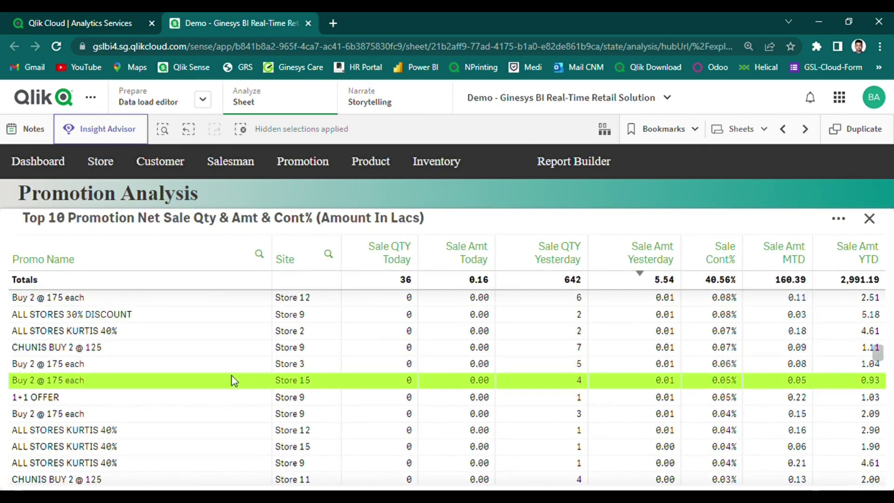
scroll(228, 377, down, 3)
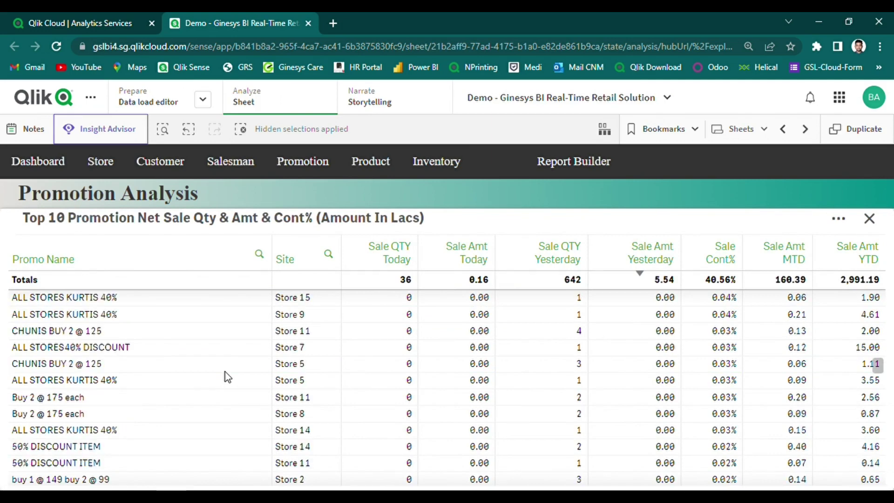
scroll(227, 377, down, 9)
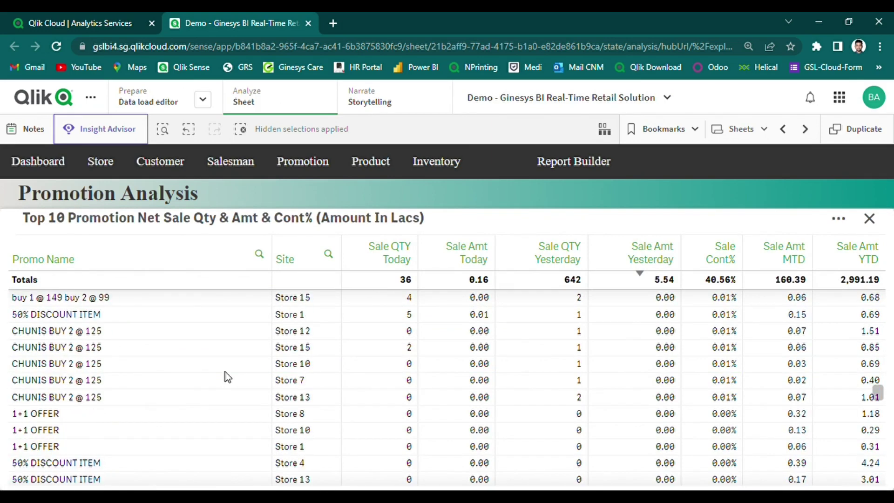
scroll(228, 378, down, 2)
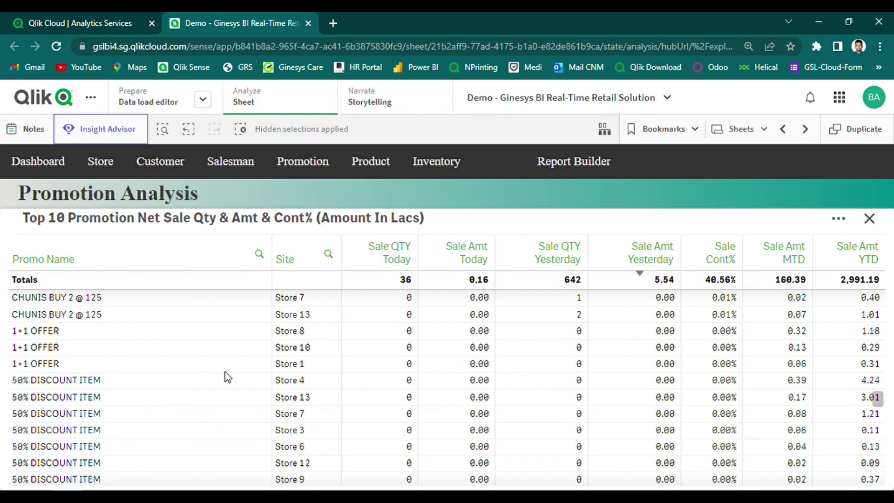
scroll(227, 377, up, 14)
scroll(228, 377, up, 5)
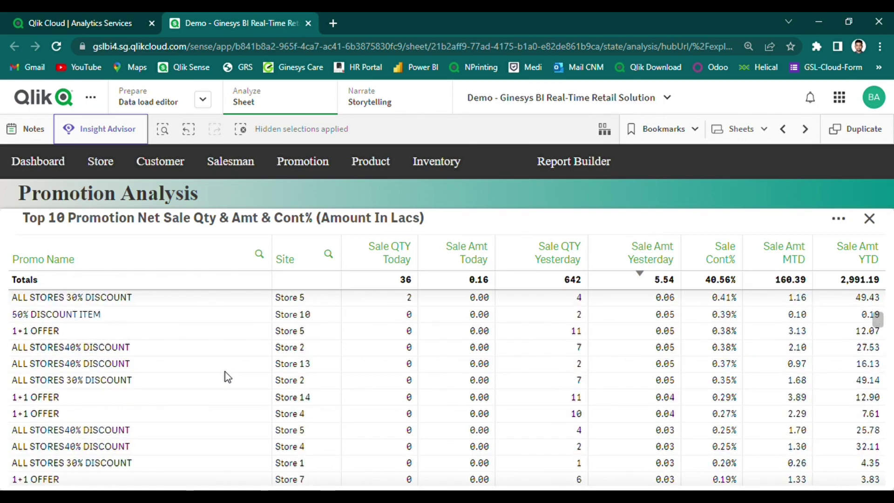
click(242, 131)
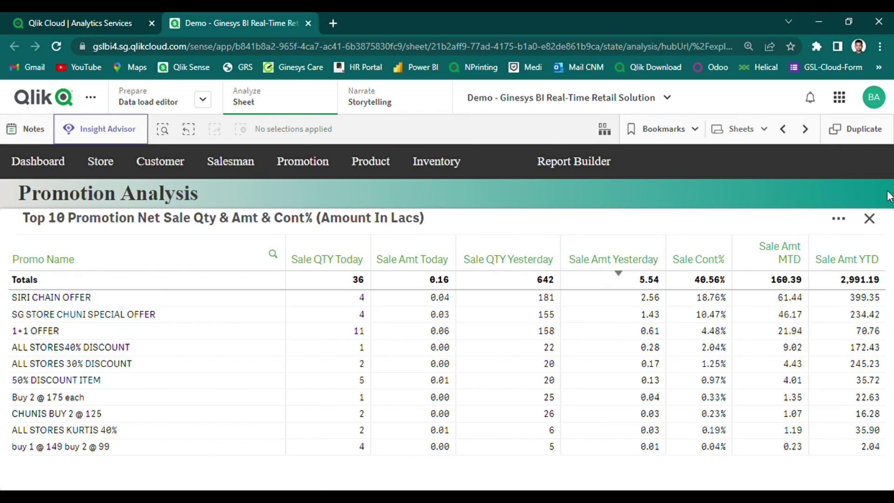
click(869, 219)
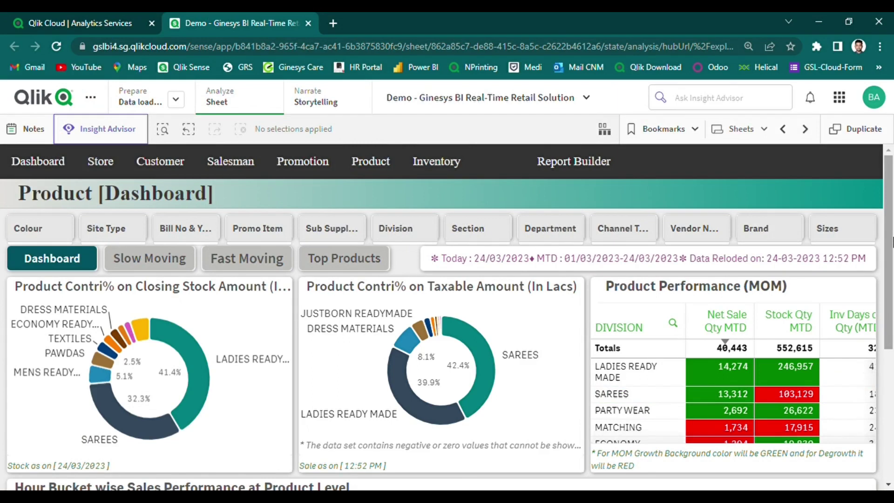
Review the Product Dashboard down to the Hour Bucket chart, then move to the Slow Moving sheet
click(372, 163)
drag(891, 256, 891, 398)
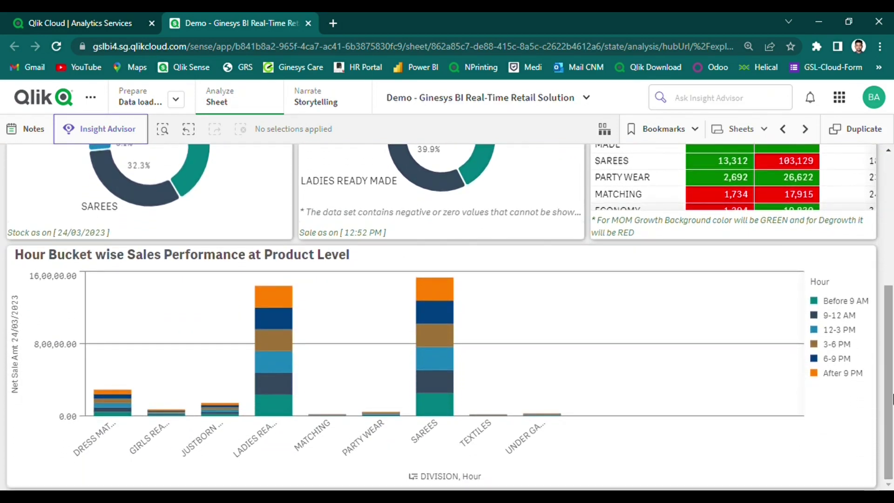
drag(890, 395, 866, 223)
click(149, 259)
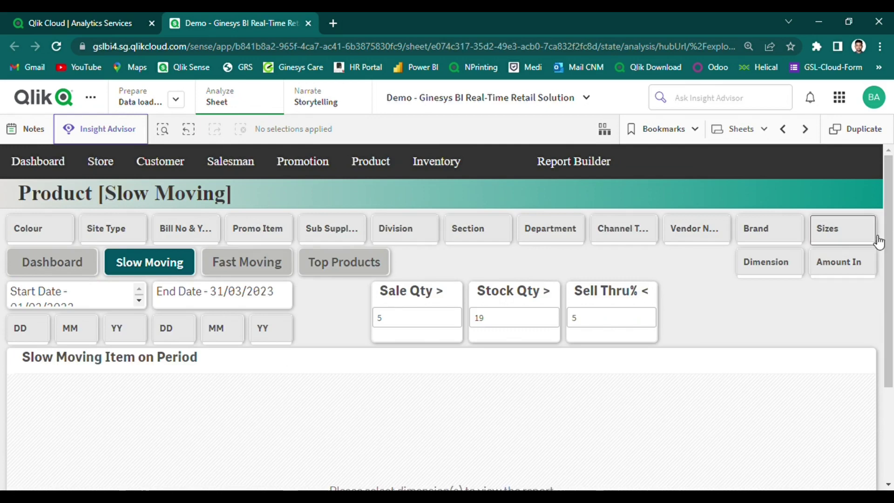
Break the slow moving items table down by Division
click(764, 263)
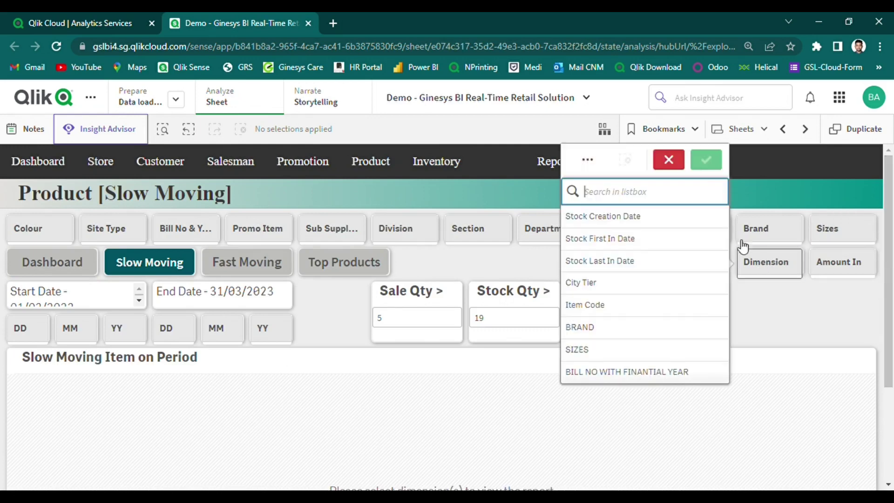
text(division)
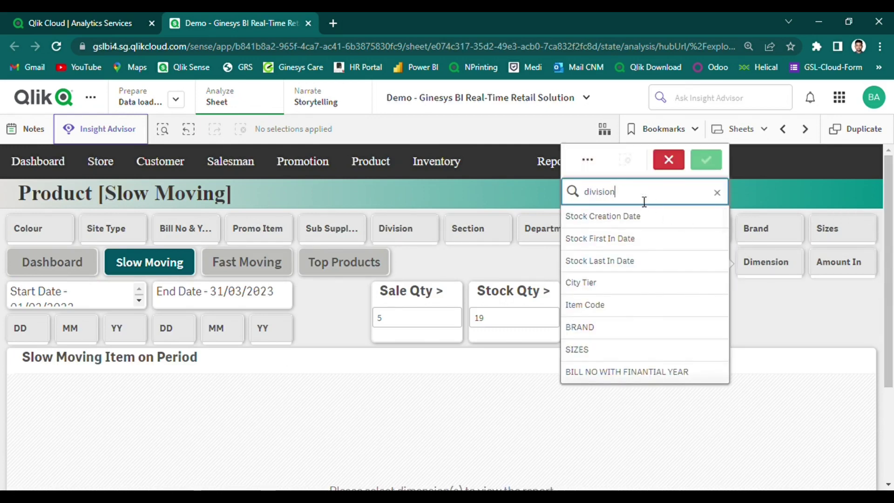
click(589, 217)
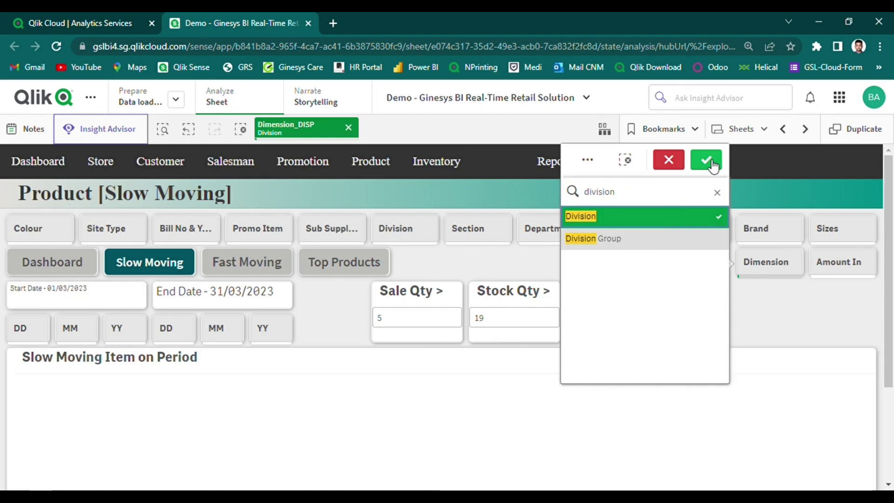
click(866, 257)
Show the table's amounts as FullAmount and scroll through it before moving to Fast Moving
click(866, 257)
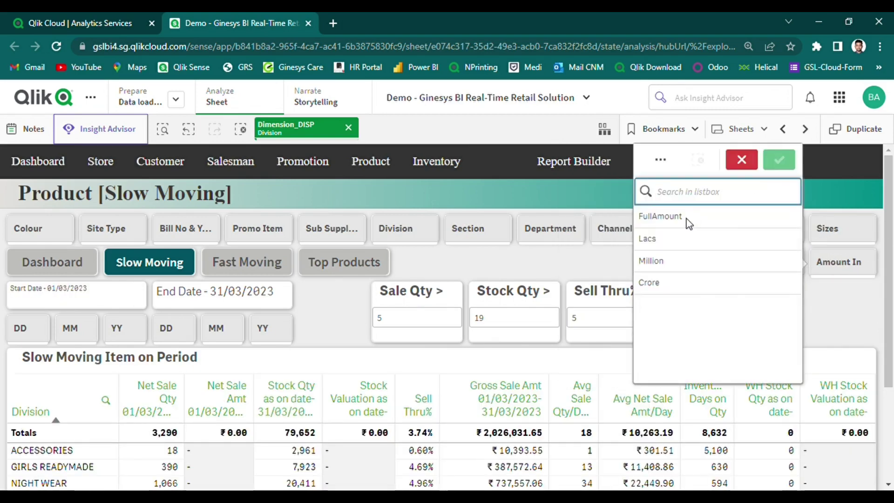
click(686, 217)
click(779, 161)
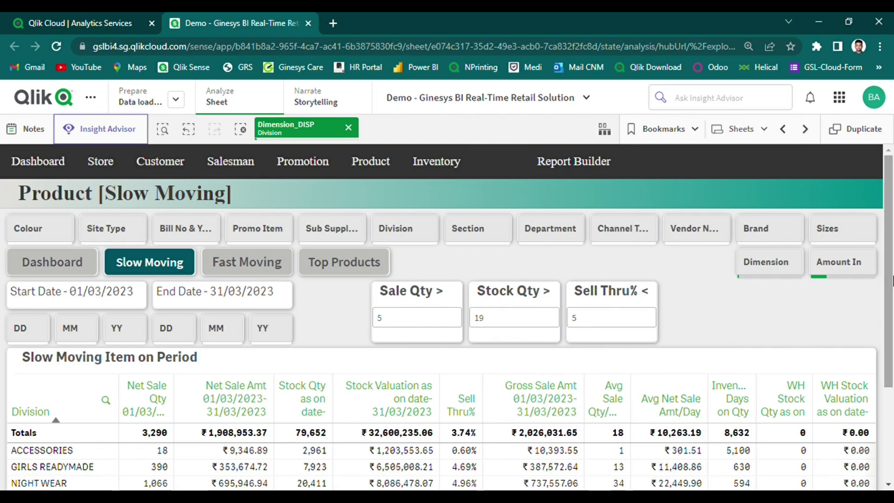
drag(890, 258, 888, 357)
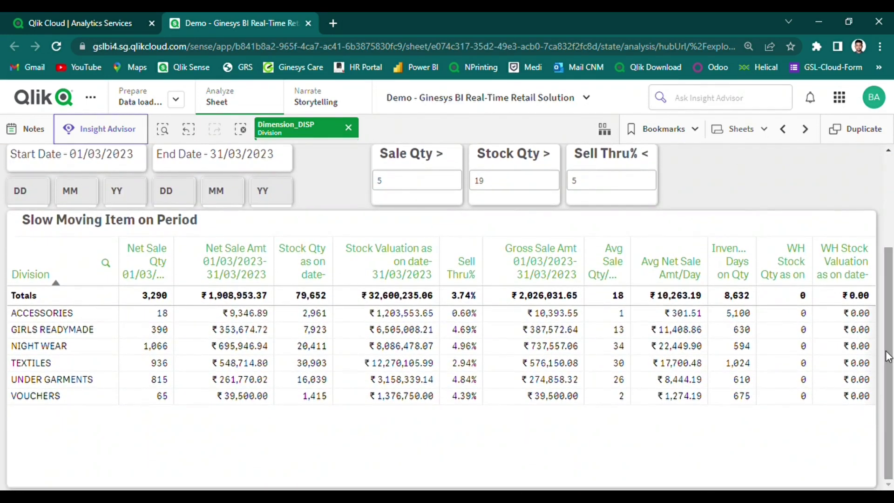
drag(889, 333, 890, 207)
click(262, 267)
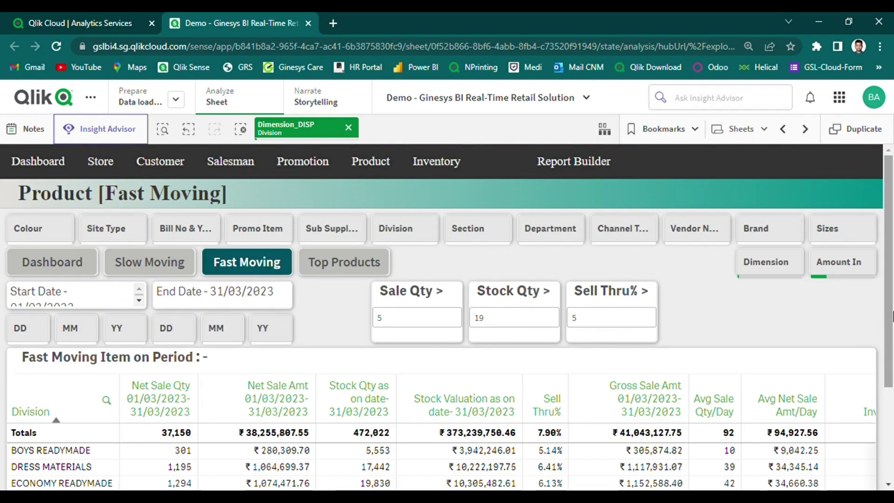
Open the Top Product sheet and view the Top 10 Product Report full screen, then close it
mouse_move(891, 313)
mouse_down()
mouse_move(881, 413)
mouse_move(883, 322)
mouse_up()
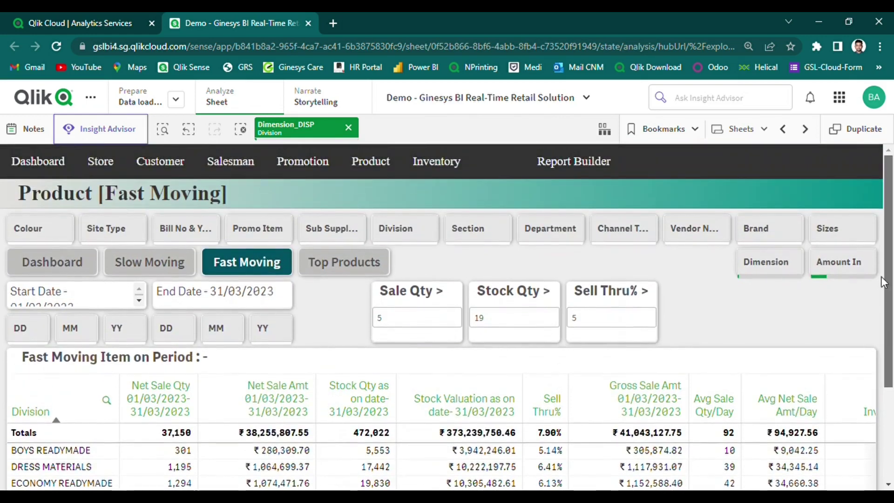
click(355, 266)
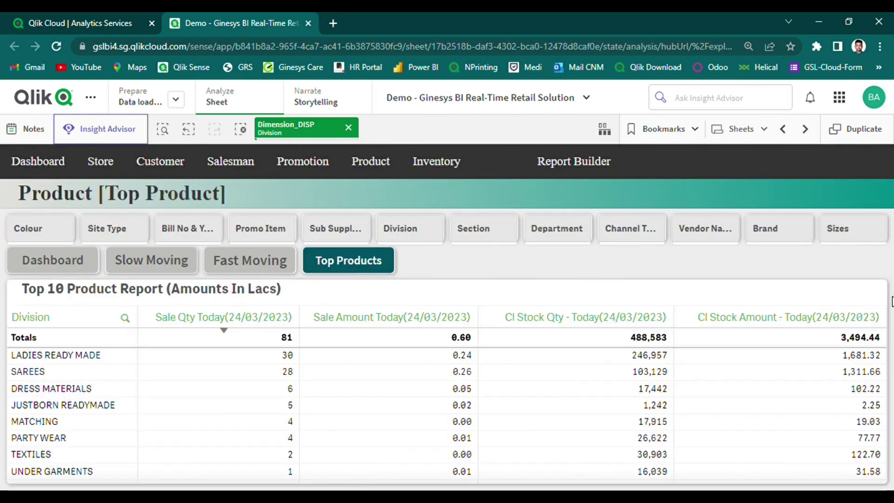
click(833, 275)
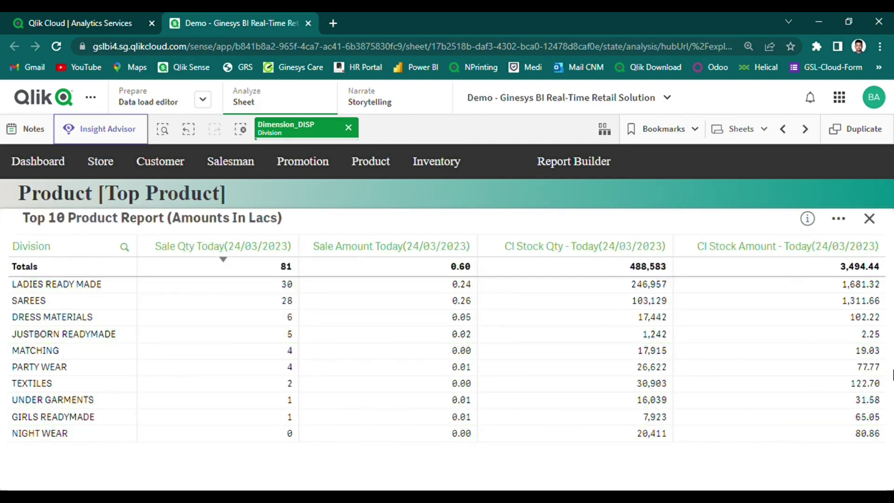
click(869, 218)
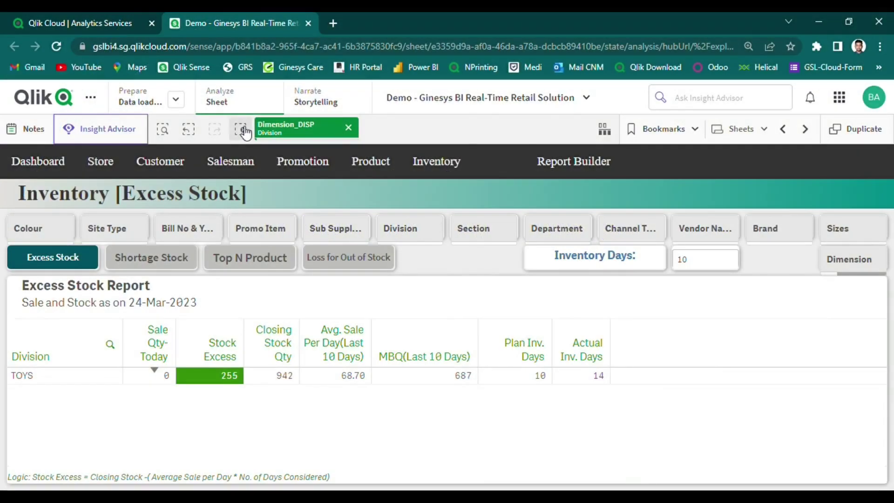
Open the Inventory [Excess Stock] sheet, with Inventory Days at 10
click(241, 130)
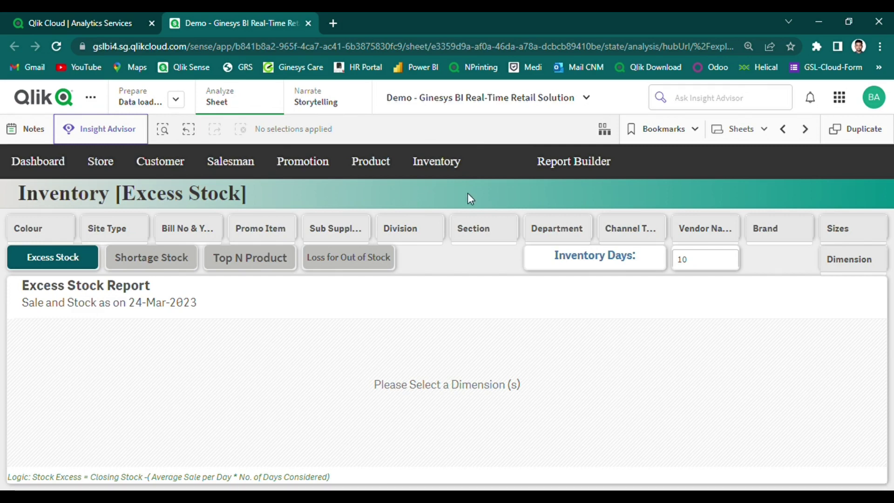
Break the Excess Stock report down by Site and Department
click(845, 260)
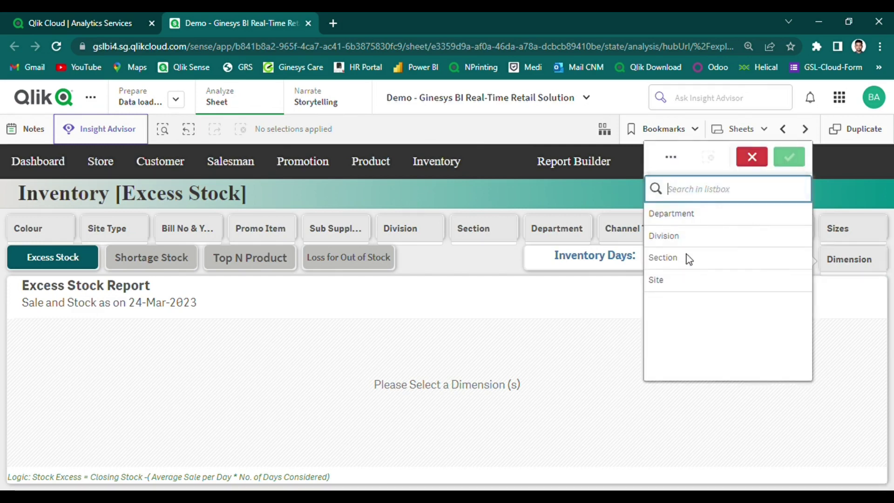
click(673, 282)
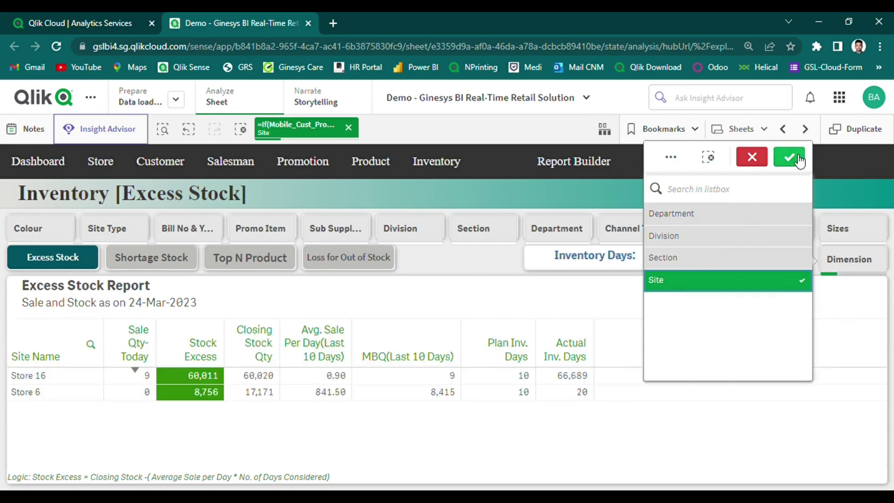
click(726, 213)
click(789, 157)
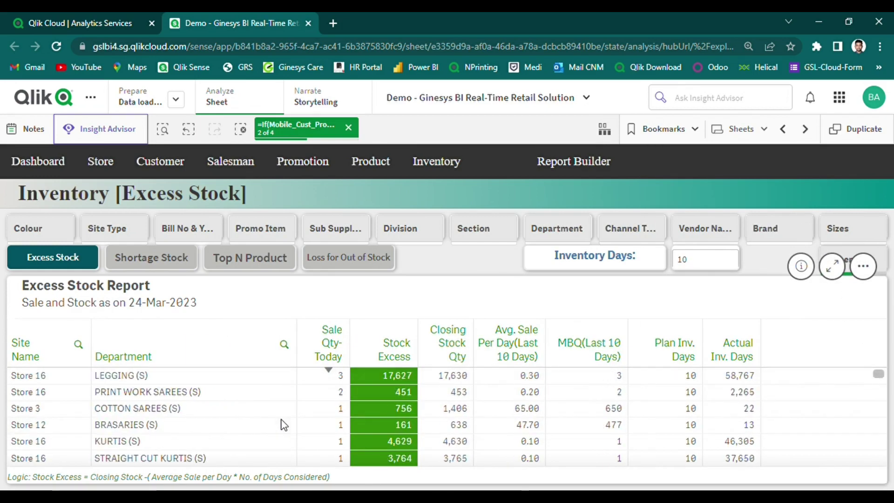
Step through the Shortage Stock and Top N Products reports to Loss For Out of Stock
click(157, 260)
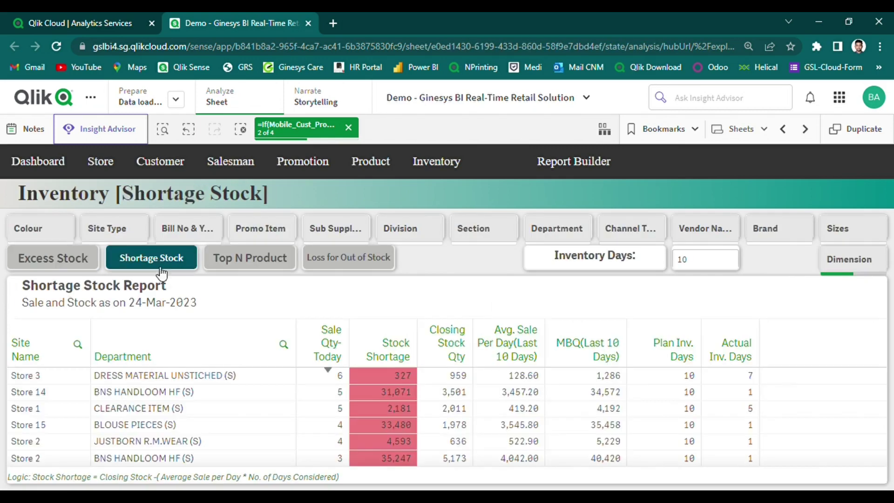
click(257, 264)
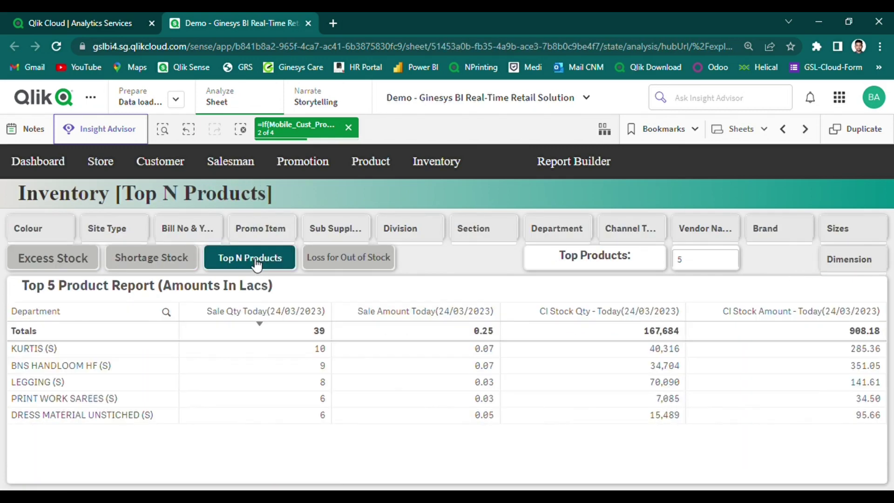
click(355, 257)
click(763, 266)
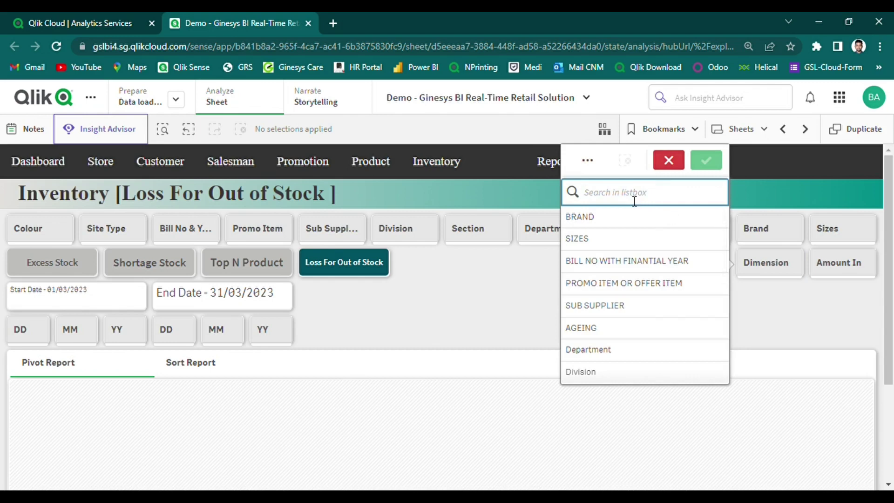
Search 'divi' and set Division as the Loss For Out of Stock report dimension
text(divi)
click(647, 226)
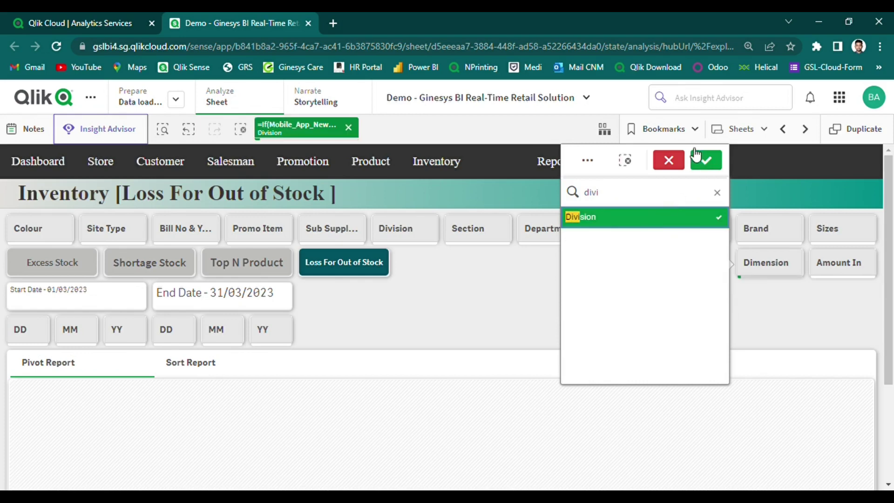
click(704, 161)
Choose the first Amount In unit and switch to the Sort Report table with Totals
click(855, 276)
click(710, 214)
click(781, 158)
scroll(892, 308, down, 3)
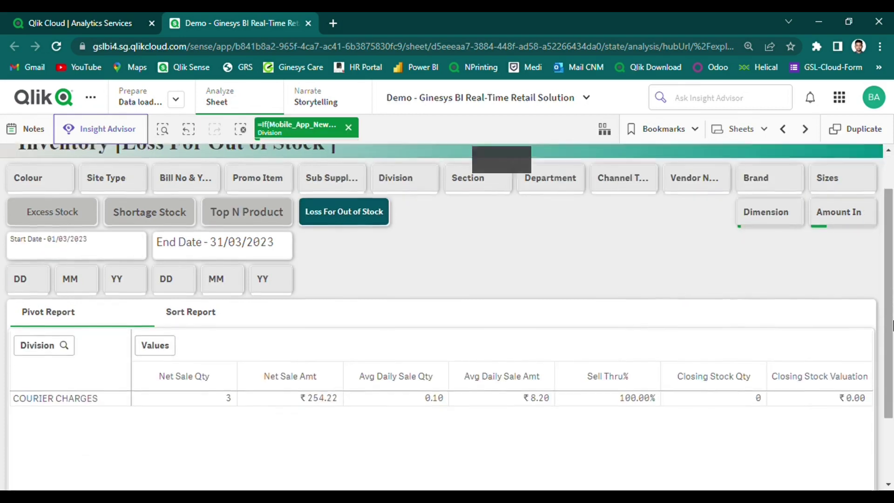
click(197, 232)
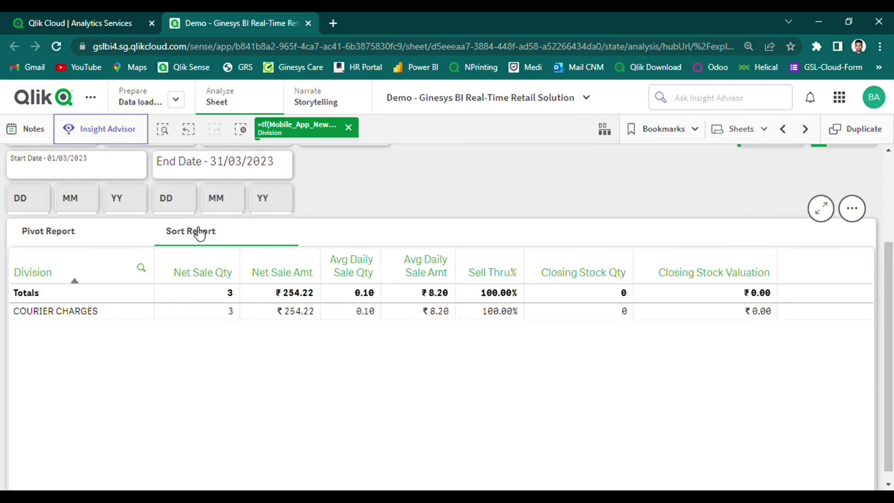
scroll(891, 369, up, 3)
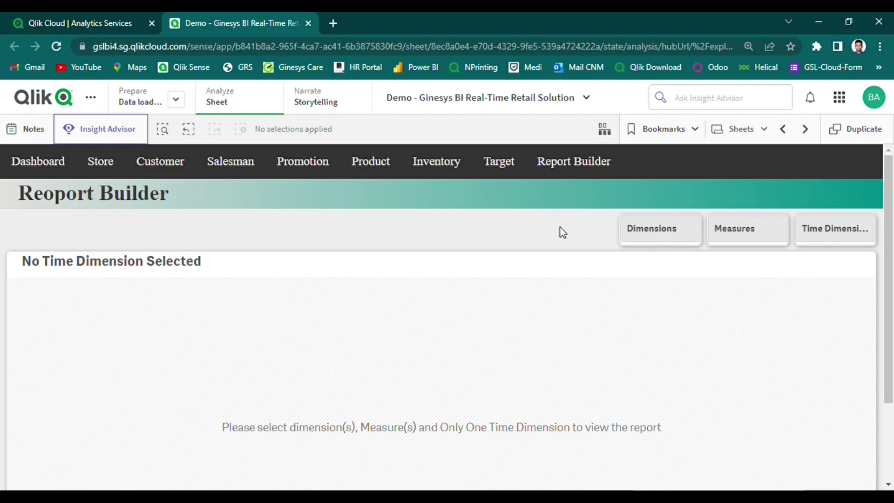
Add Site and Division as Report Builder dimensions
click(666, 230)
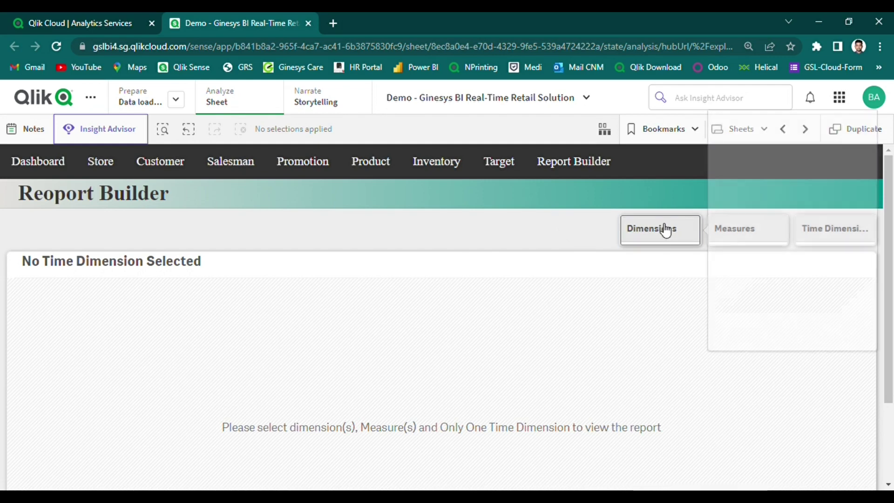
text(Site)
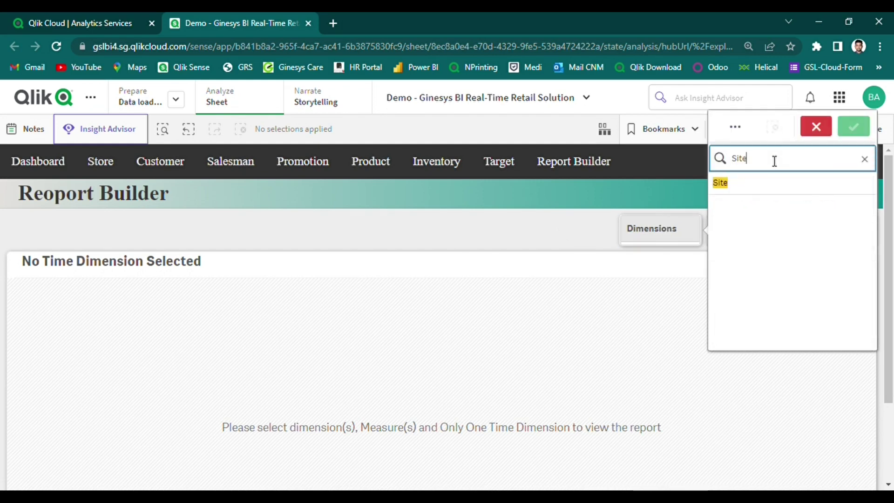
key(Return)
drag(780, 159, 720, 162)
text(Div)
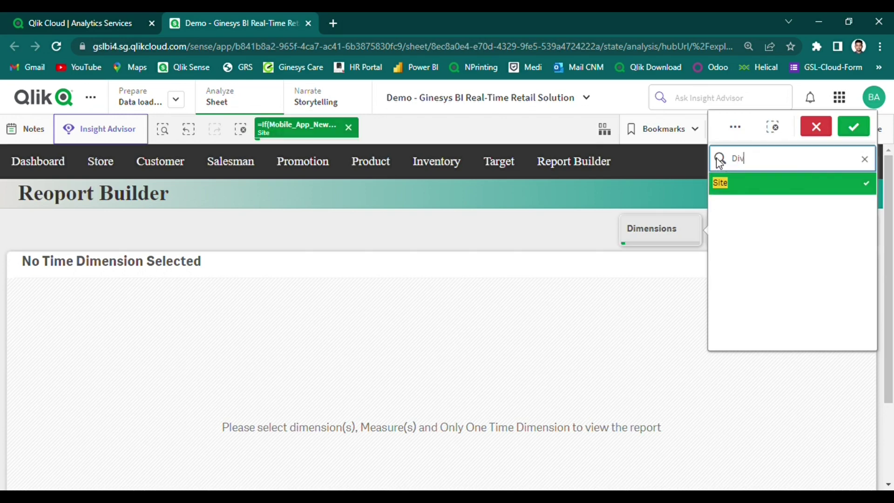
text(ision)
click(745, 187)
click(853, 127)
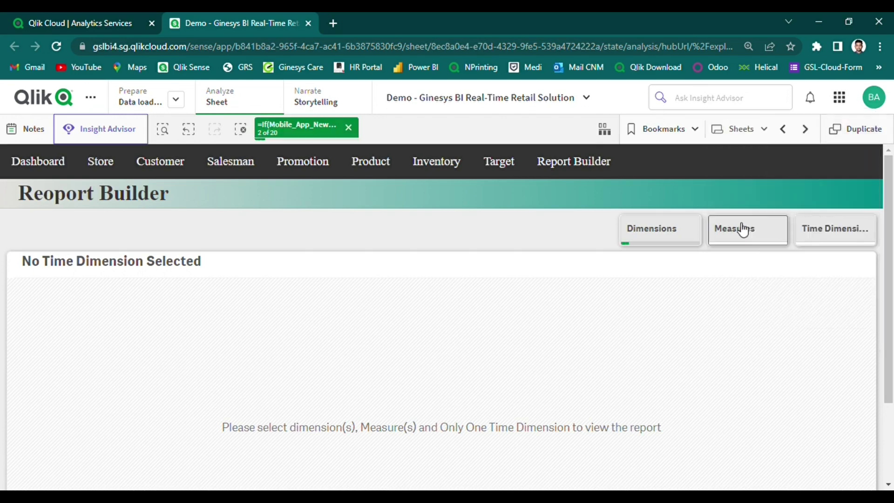
Add Sale Qty and Taxable Amt as measures
click(742, 227)
text(Sale)
key(Return)
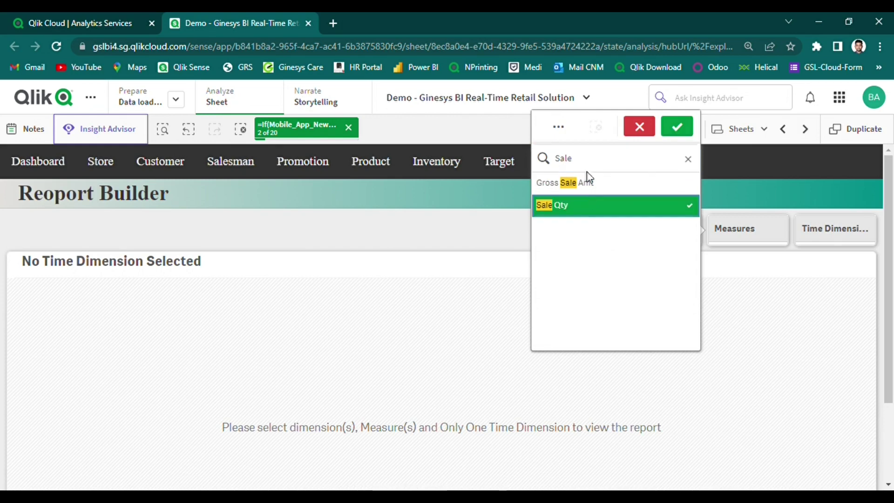
text(Amt)
click(619, 252)
click(677, 126)
Add Closing Stock Amt and Closing Stock Qty as measures
click(762, 236)
text(cl)
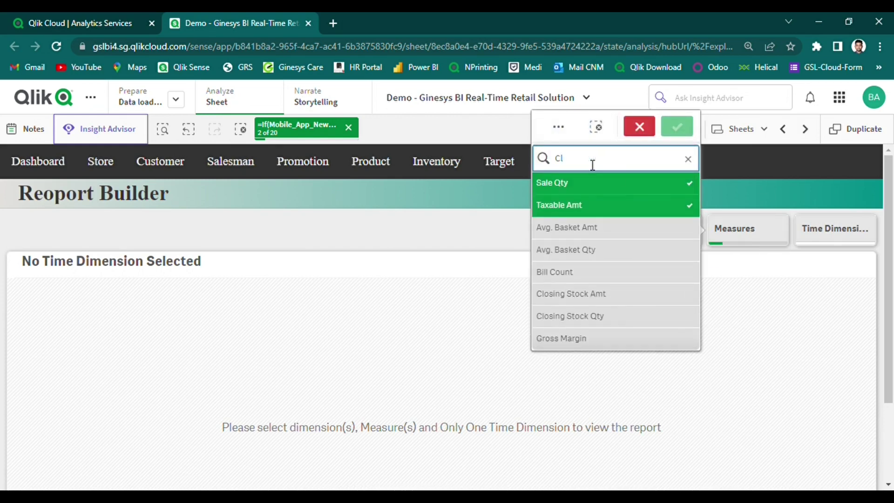
click(591, 182)
click(591, 204)
click(679, 126)
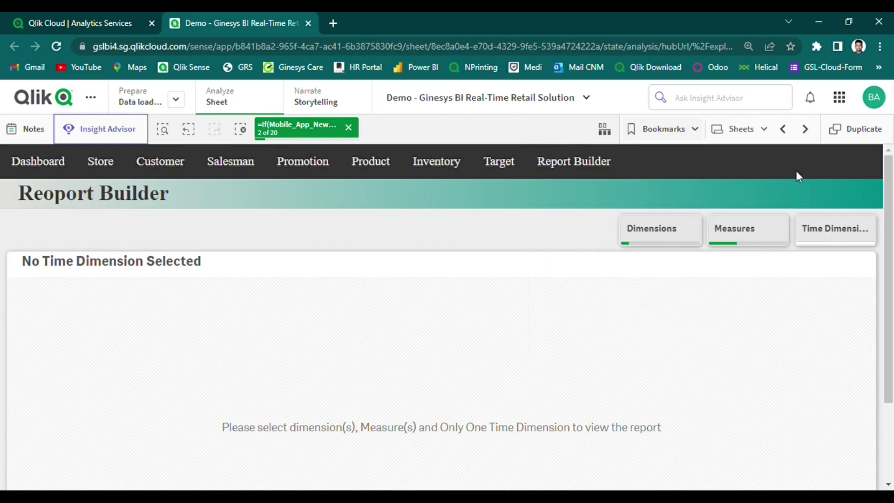
Limit the report's time dimension to This Month
click(819, 237)
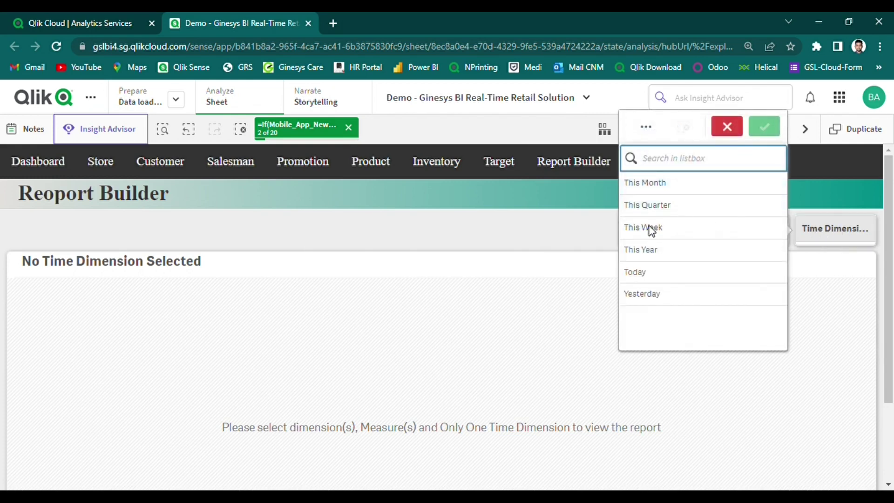
click(682, 184)
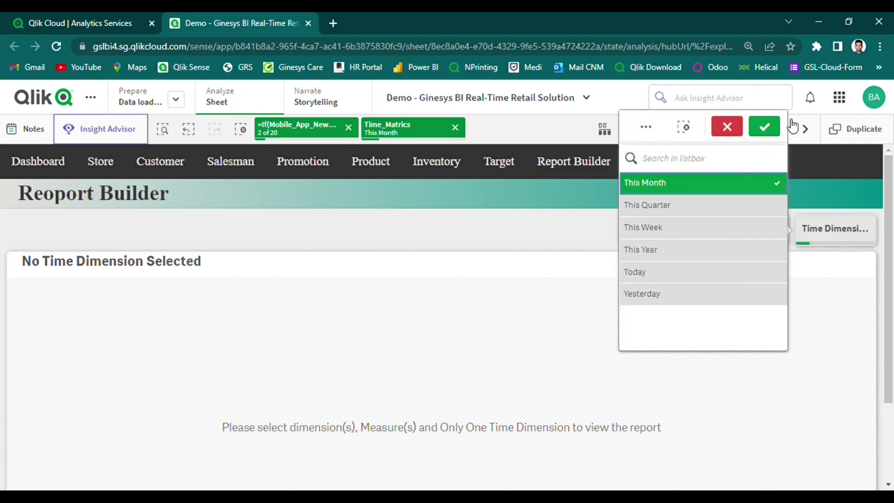
click(765, 128)
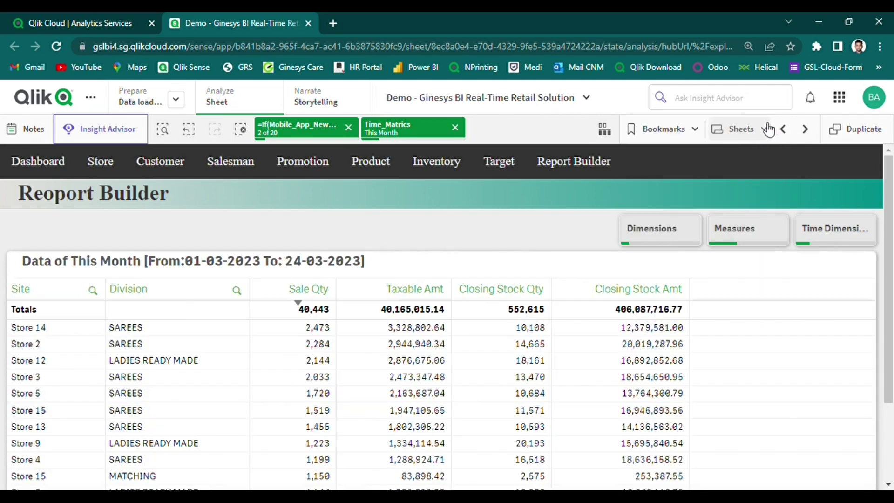